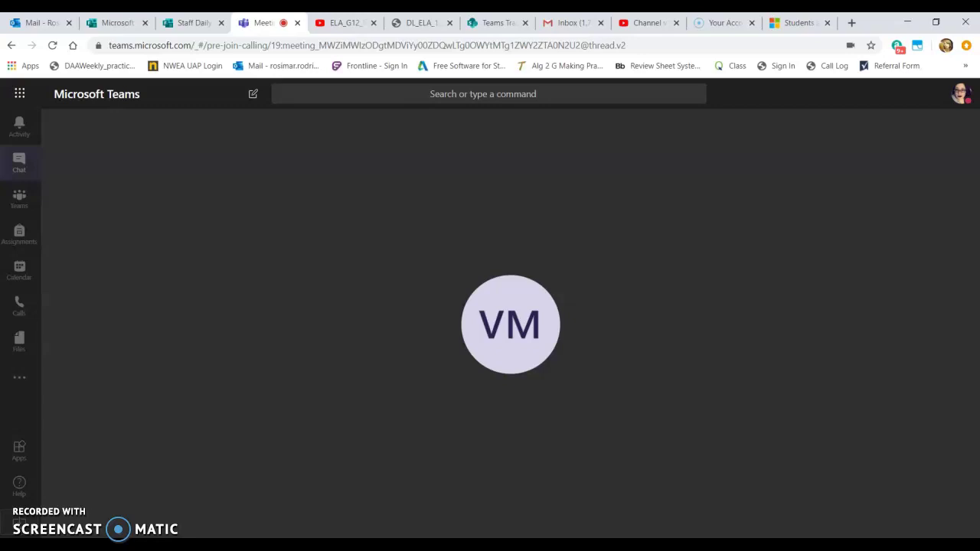
Step: Show the call controls and open the share tray with Screenshare, PowerPoint and Whiteboard choices
{"action": "mouse_move", "coordinate": [324, 444]}
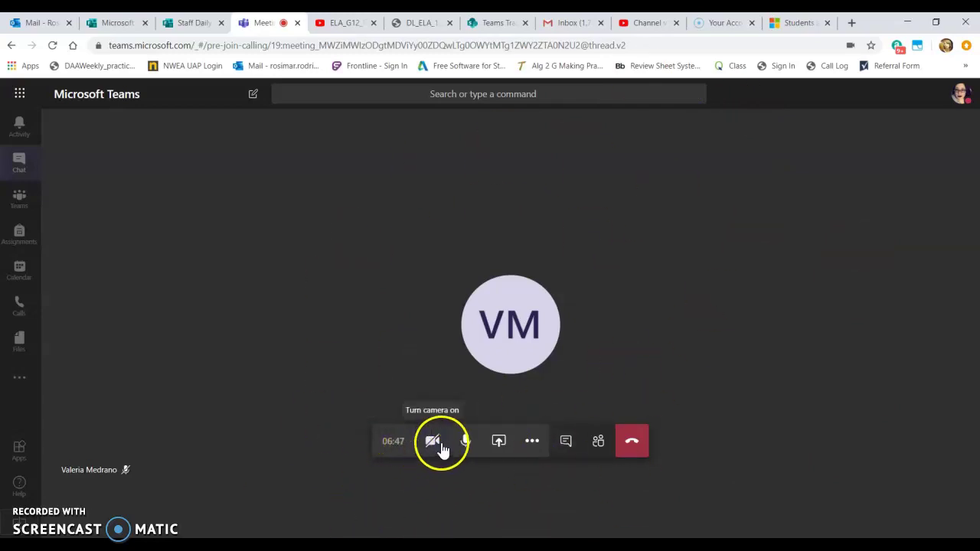
{"action": "left_click", "coordinate": [499, 444]}
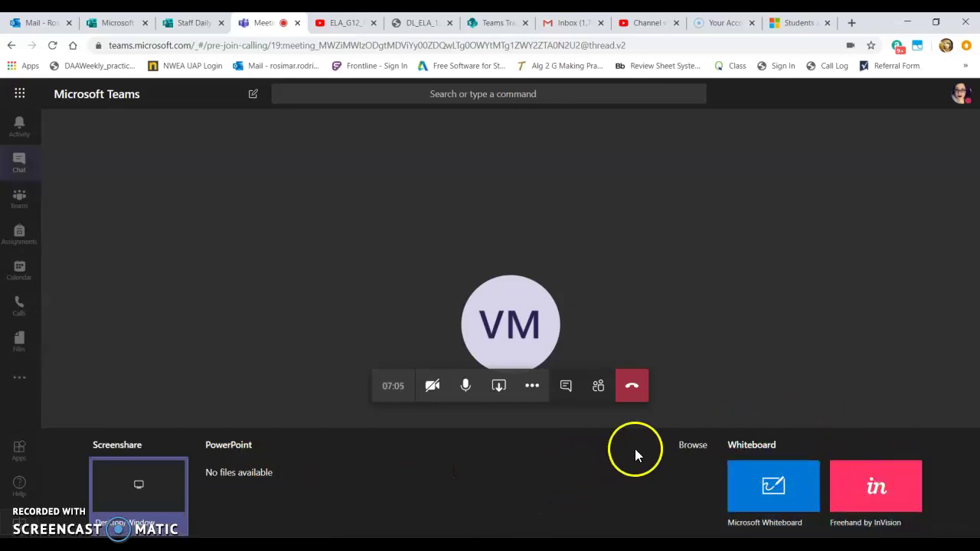
Step: Choose the Desktop/Window tile under Screenshare to bring up the Share your screen dialog
{"action": "left_click", "coordinate": [249, 529]}
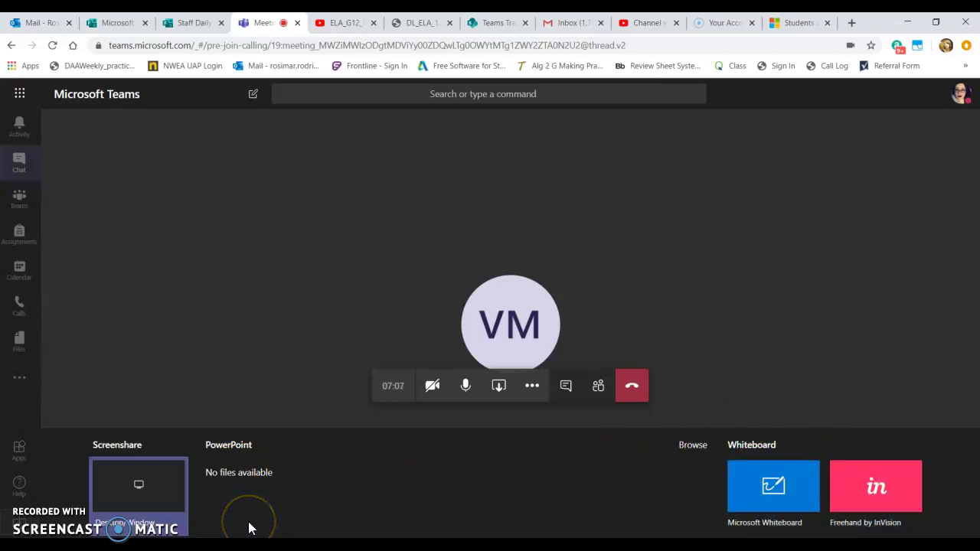
{"action": "left_click", "coordinate": [207, 516]}
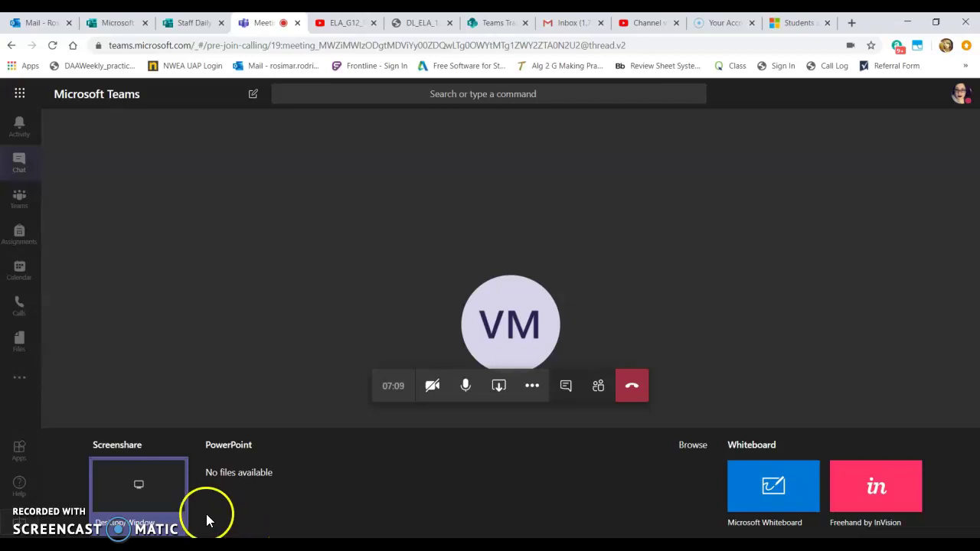
{"action": "left_click", "coordinate": [152, 507]}
{"action": "left_click", "coordinate": [145, 504]}
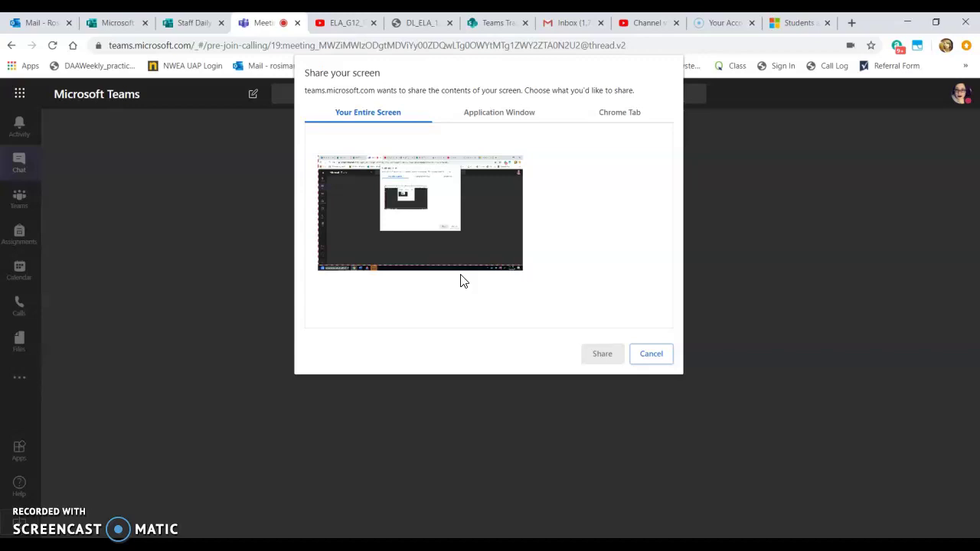
Step: List the Application Window thumbnails, such as Paint 3D and Banking Part 1 - Word
{"action": "left_click", "coordinate": [515, 115]}
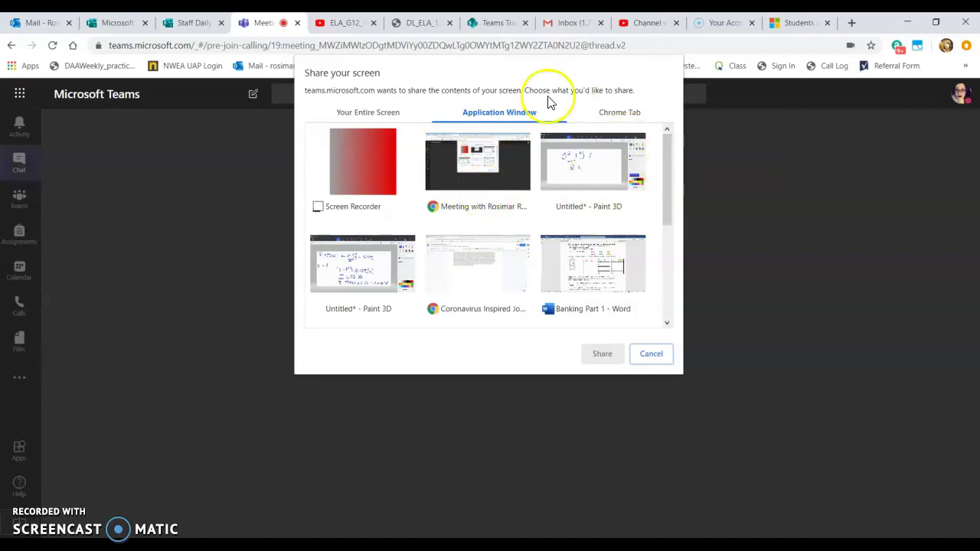
{"action": "scroll", "coordinate": [621, 210], "scroll_direction": "down", "scroll_amount": 1}
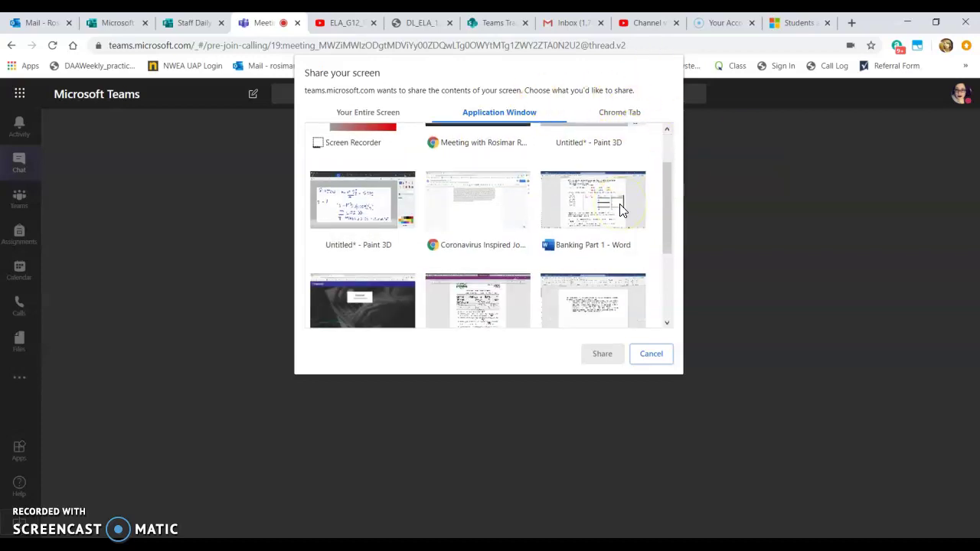
{"action": "scroll", "coordinate": [620, 210], "scroll_direction": "up", "scroll_amount": 1}
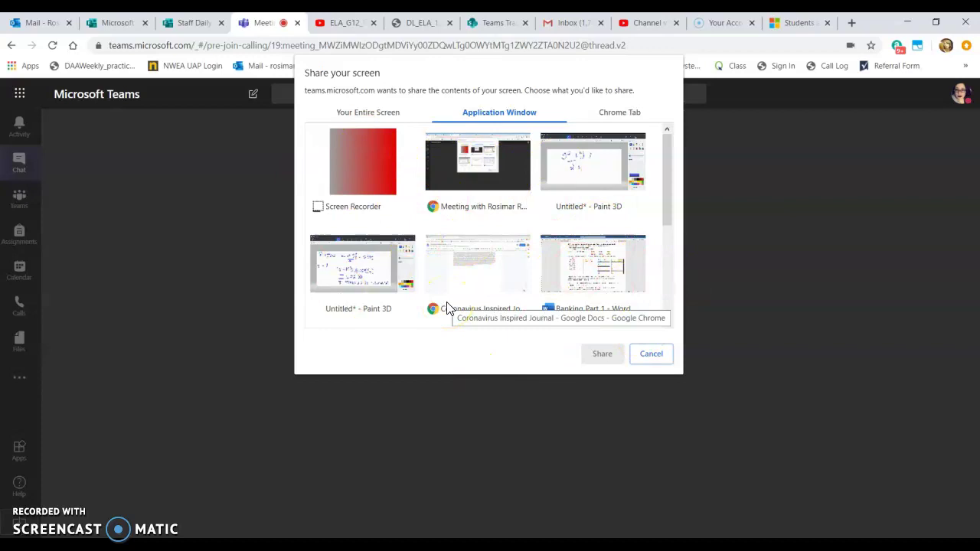
Step: Preview the ELA_G12_W2_L6 Chrome tab option, then share Your Entire Screen instead
{"action": "left_click", "coordinate": [632, 120]}
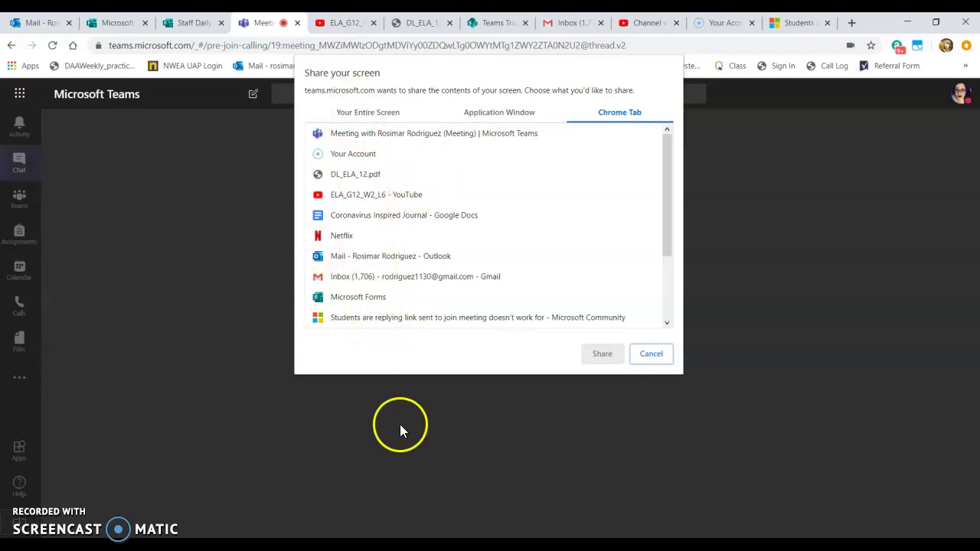
{"action": "left_click", "coordinate": [385, 200]}
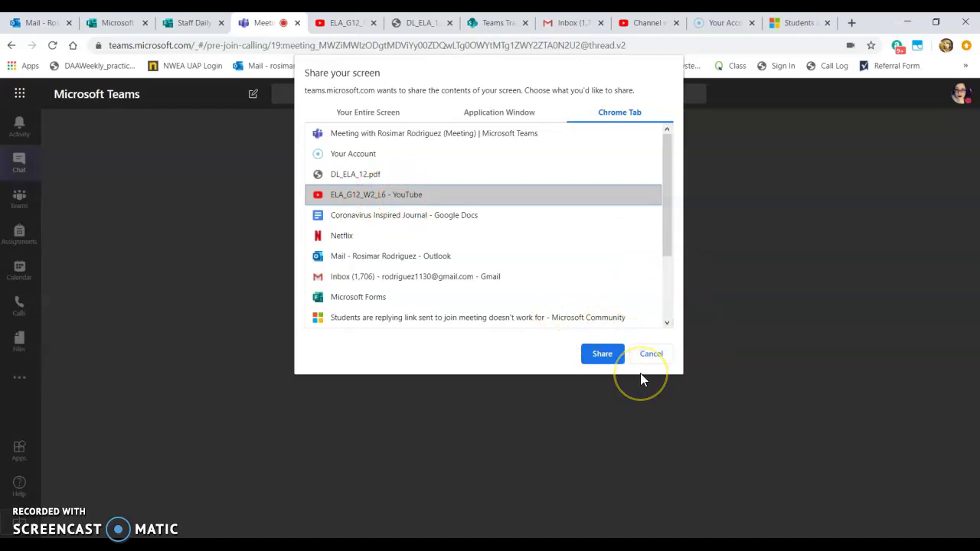
{"action": "left_click", "coordinate": [385, 116]}
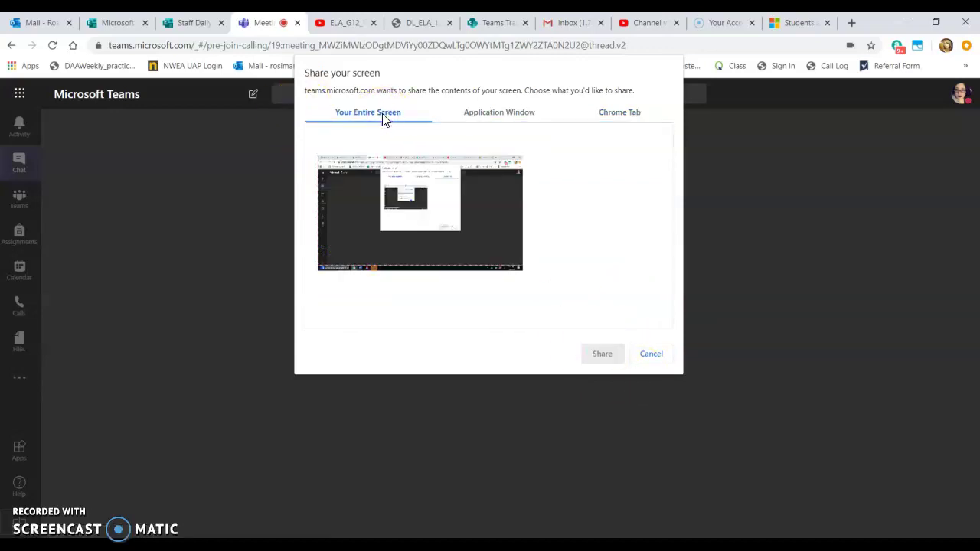
{"action": "left_click", "coordinate": [418, 212]}
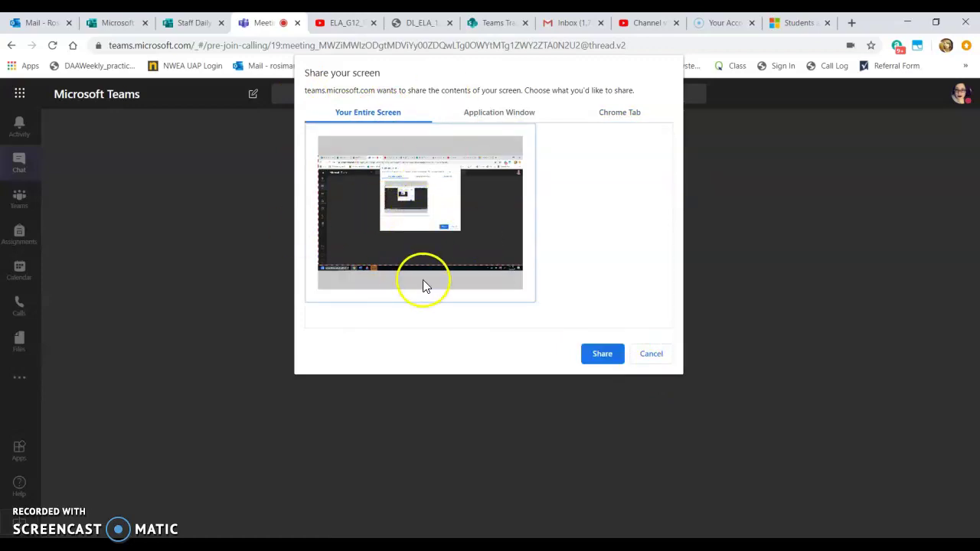
{"action": "left_click", "coordinate": [602, 354]}
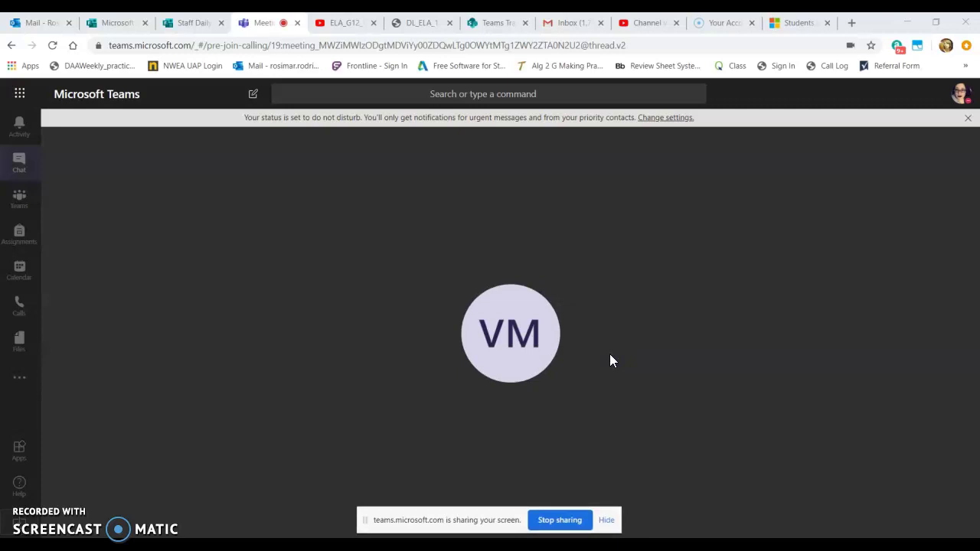
Step: Cycle through the YouTube, attendance form, Teams training tabs and Paint 3D, ending on DL_ELA_12.pdf
{"action": "left_click", "coordinate": [335, 22]}
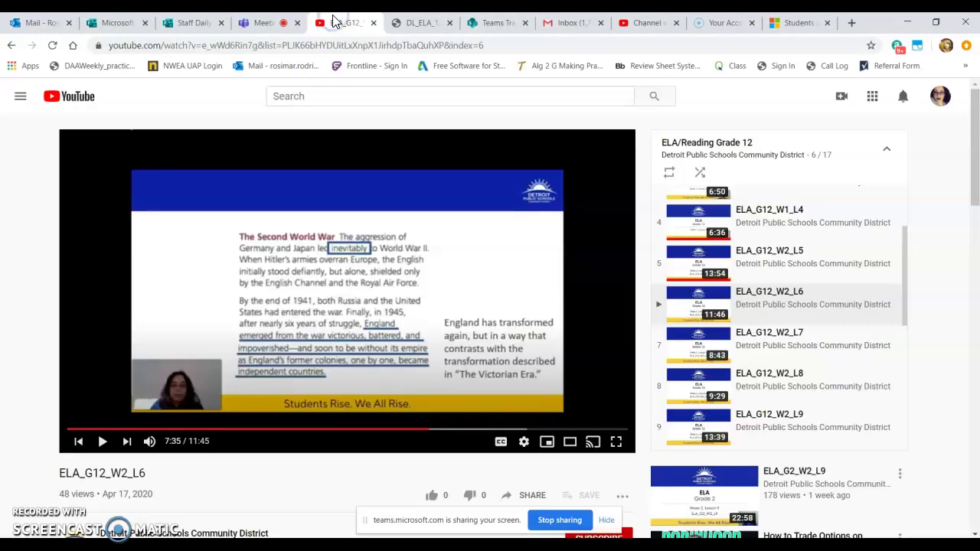
{"action": "left_click", "coordinate": [429, 23]}
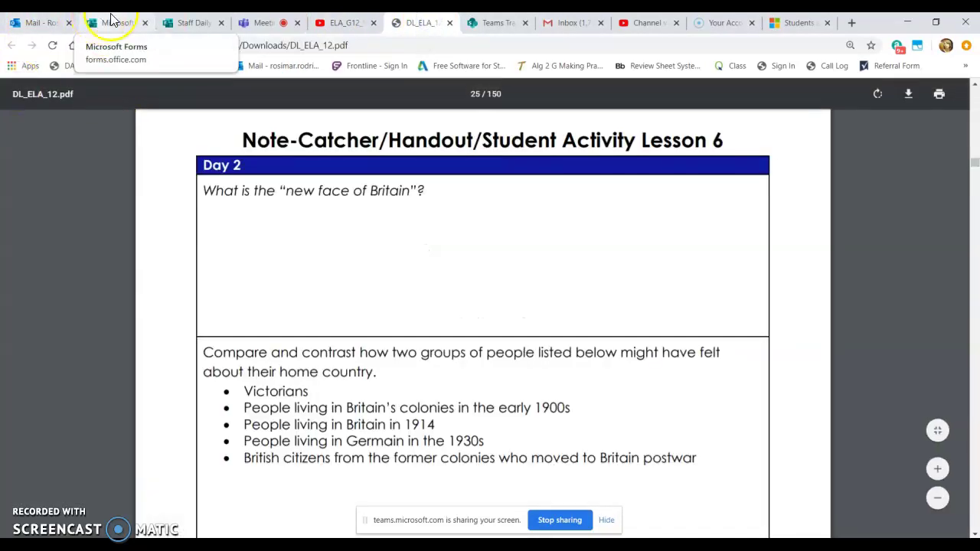
{"action": "left_click", "coordinate": [124, 21]}
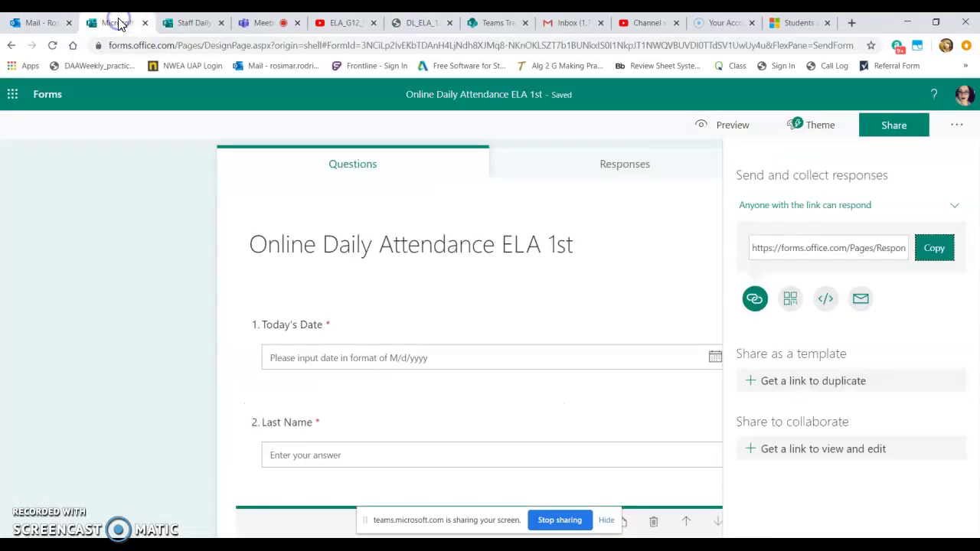
{"action": "left_click", "coordinate": [498, 22]}
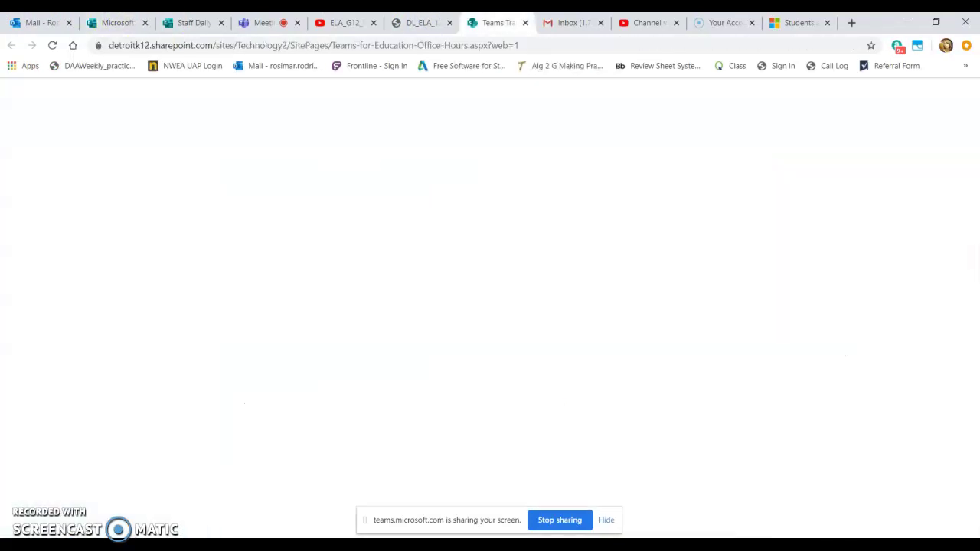
{"action": "left_click", "coordinate": [418, 21]}
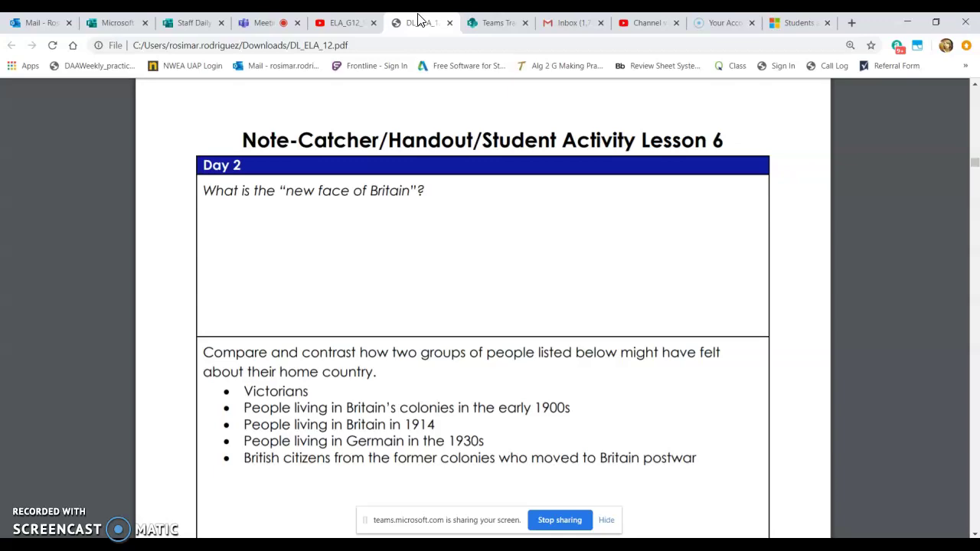
{"action": "key", "text": "alt+Tab"}
{"action": "key", "text": "alt+Tab"}
{"action": "key", "text": "alt+Tab"}
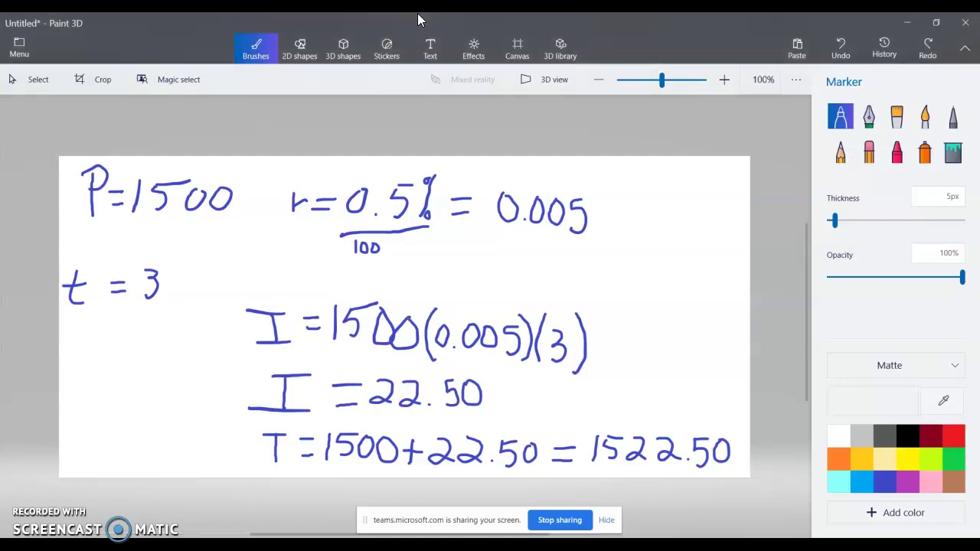
{"action": "key", "text": "alt+Tab"}
{"action": "key", "text": "alt+Tab"}
{"action": "key", "text": "Tab"}
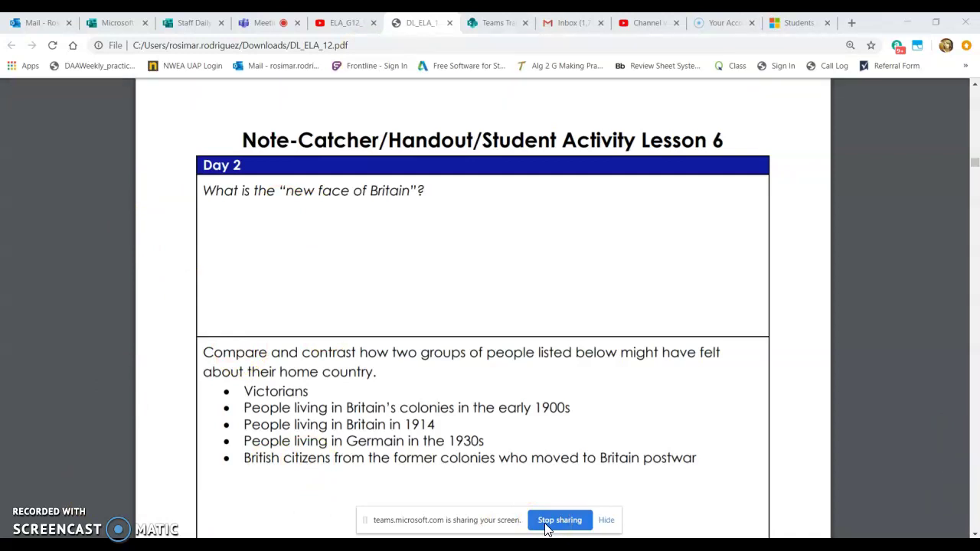
Step: Stop sharing the entire screen and return to the Teams meeting tab
{"action": "left_click", "coordinate": [546, 526]}
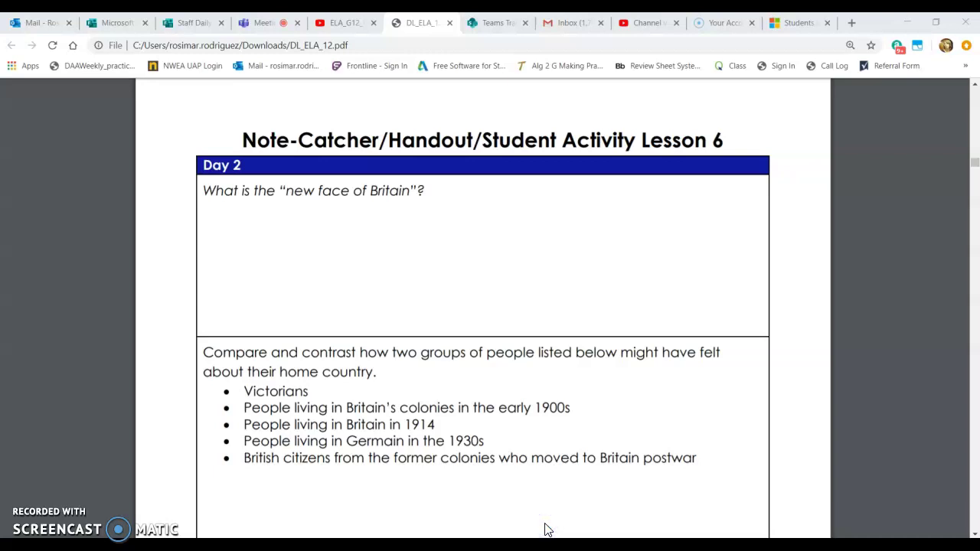
{"action": "left_click", "coordinate": [271, 483]}
{"action": "left_click", "coordinate": [229, 195]}
{"action": "left_click", "coordinate": [264, 22]}
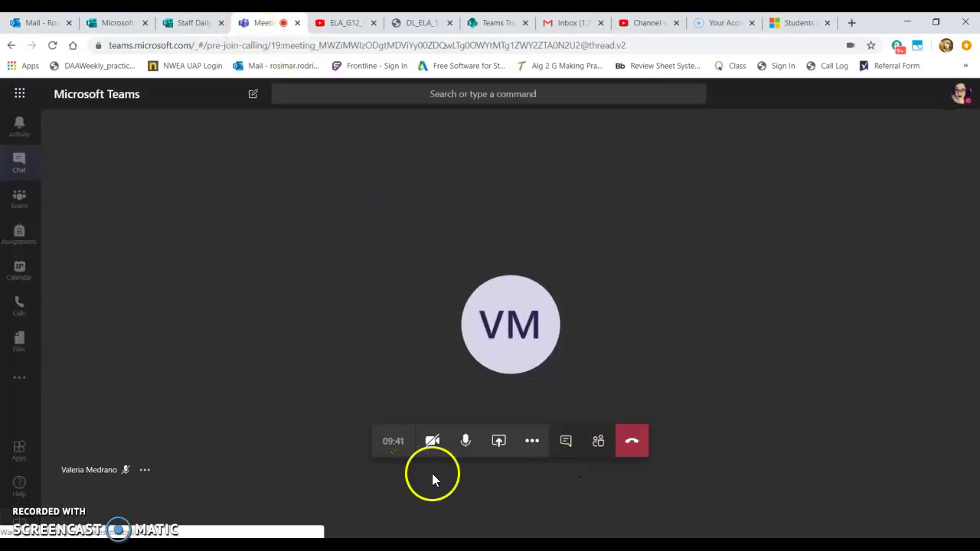
Step: Share the meeting's own Chrome window from the Application Window list
{"action": "left_click", "coordinate": [498, 443]}
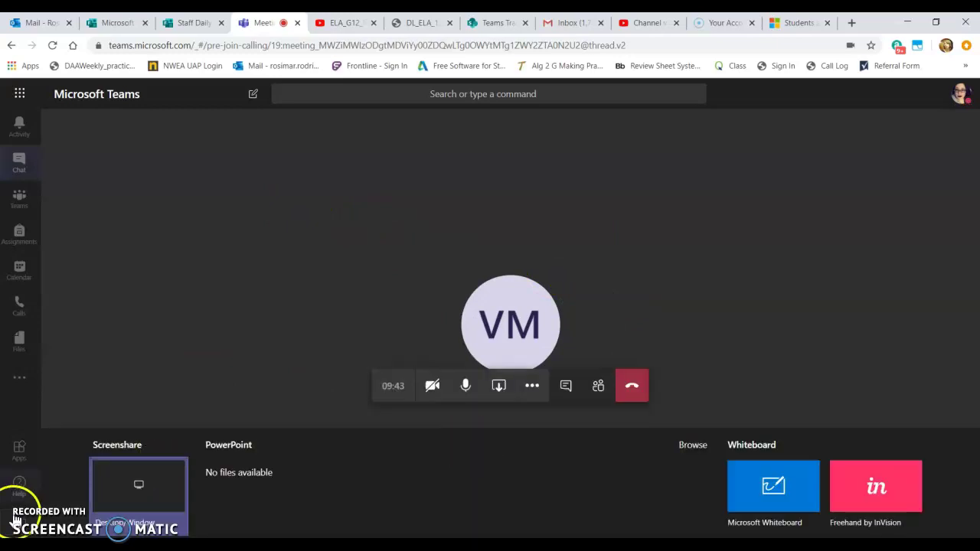
{"action": "left_click", "coordinate": [133, 498]}
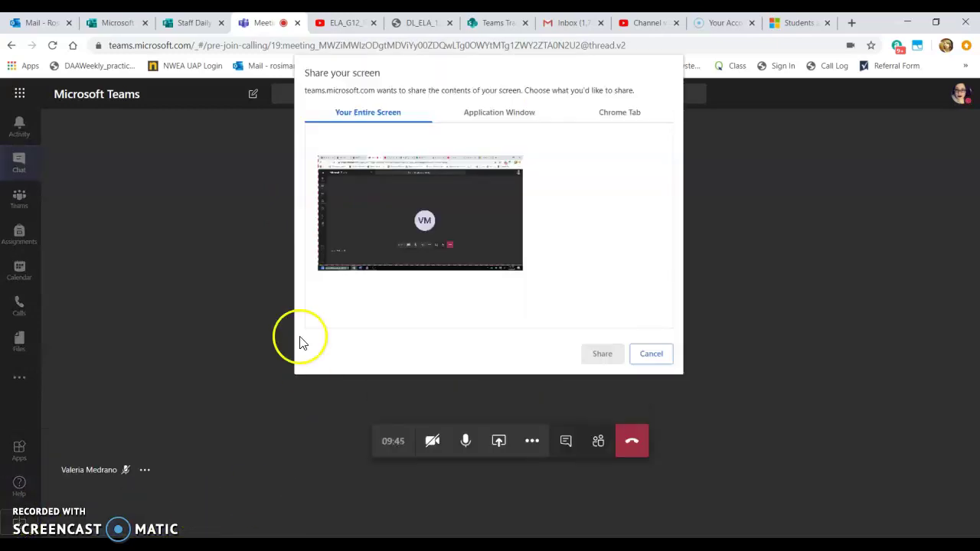
{"action": "left_click", "coordinate": [513, 115]}
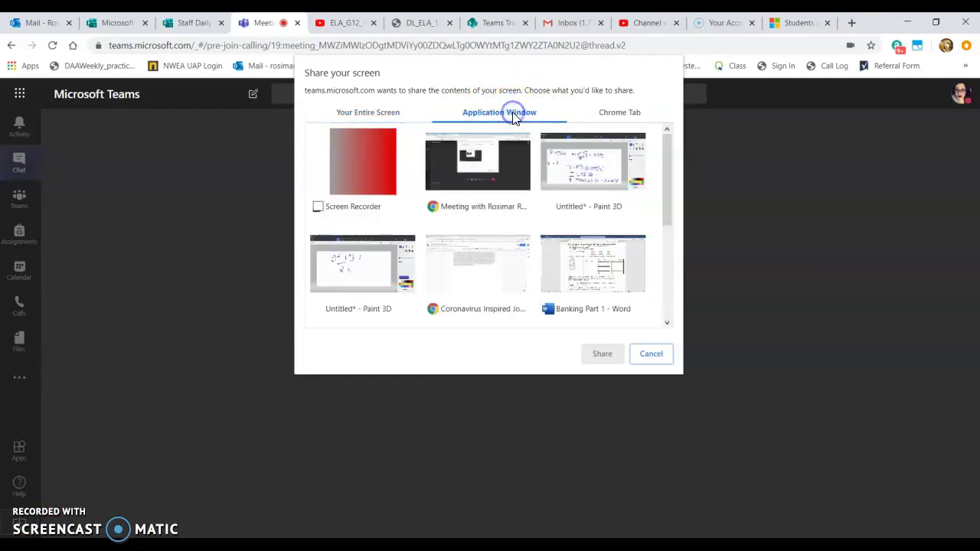
{"action": "left_click", "coordinate": [468, 170]}
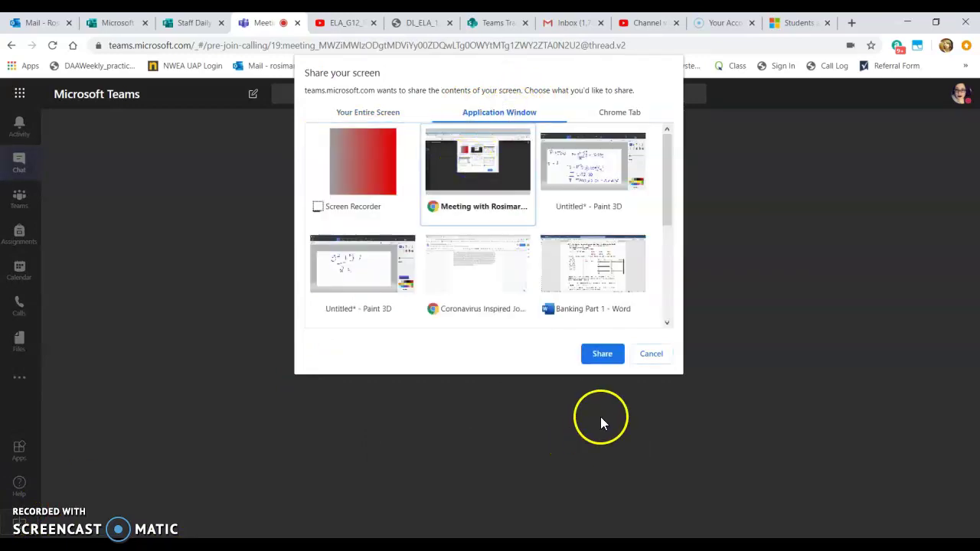
{"action": "left_click", "coordinate": [602, 356]}
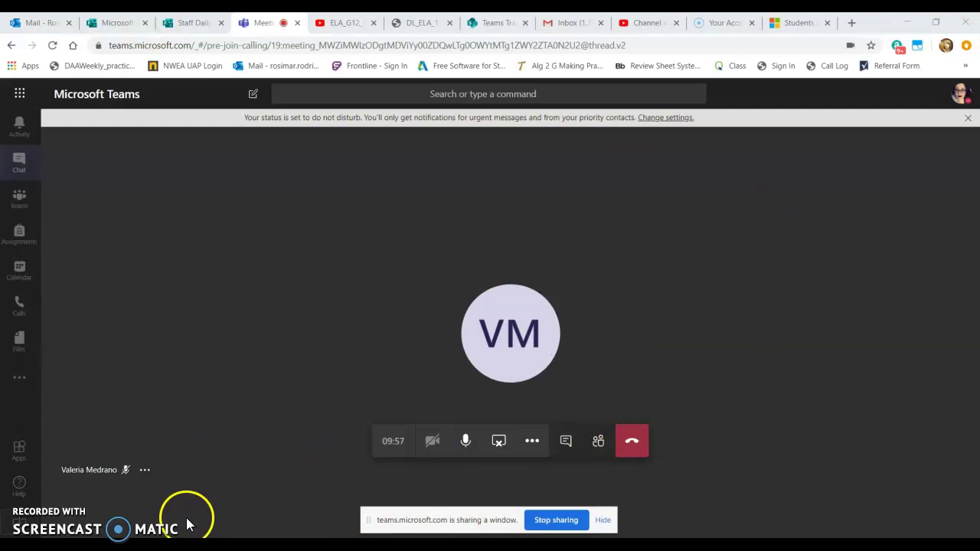
Step: Bring the Coronavirus Inspired Journal window forward, then Alt+Tab back to the Teams meeting
{"action": "mouse_move", "coordinate": [187, 546]}
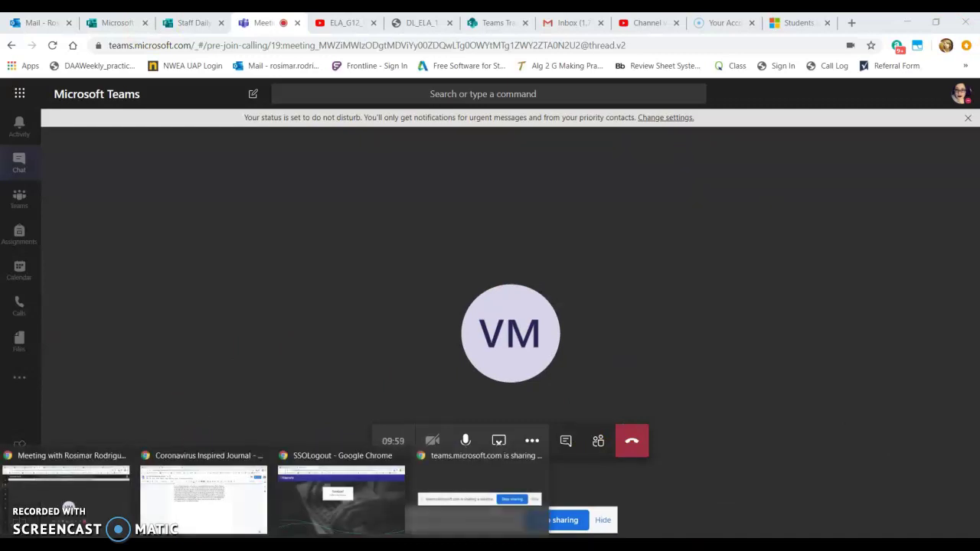
{"action": "left_click", "coordinate": [192, 517]}
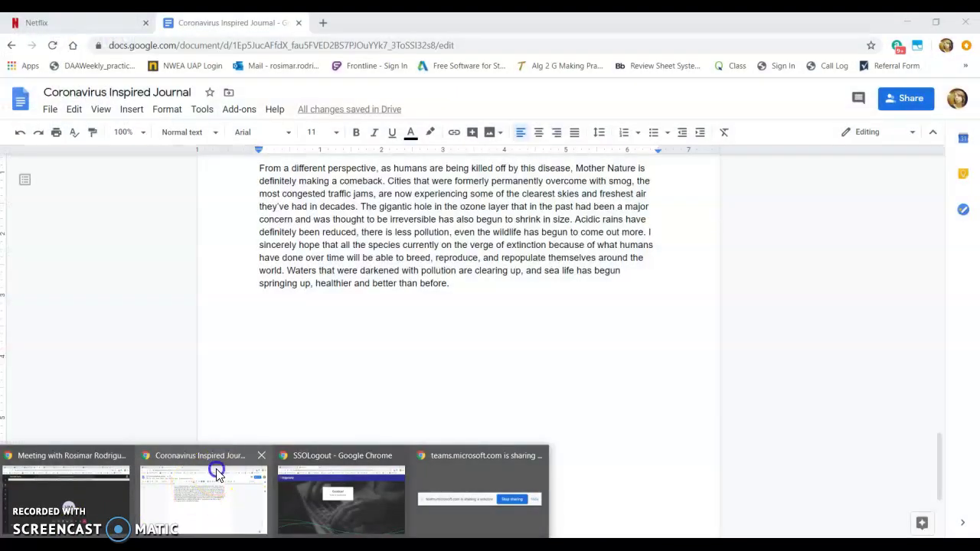
{"action": "left_click", "coordinate": [215, 469]}
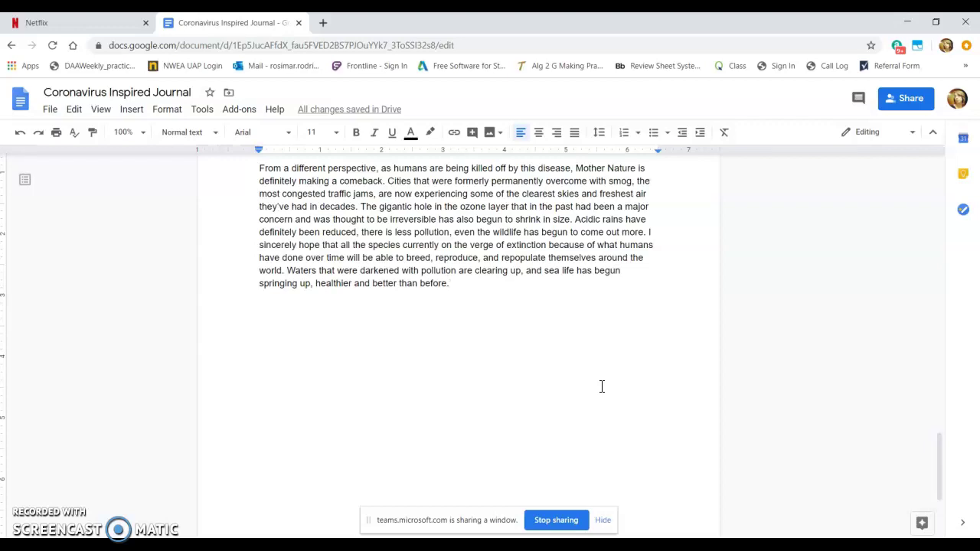
{"action": "key", "text": "alt+Tab"}
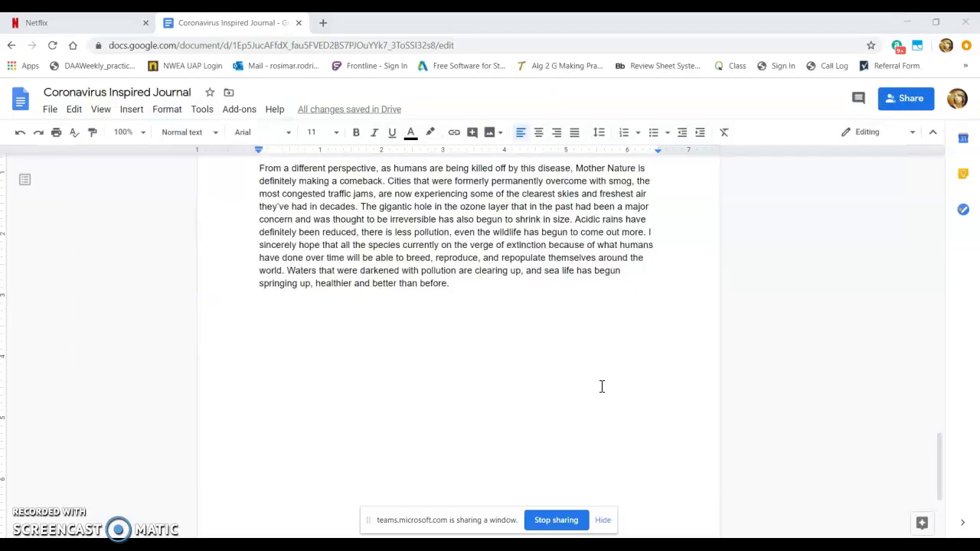
{"action": "key", "text": "alt+Tab"}
{"action": "key", "text": "alt+Tab"}
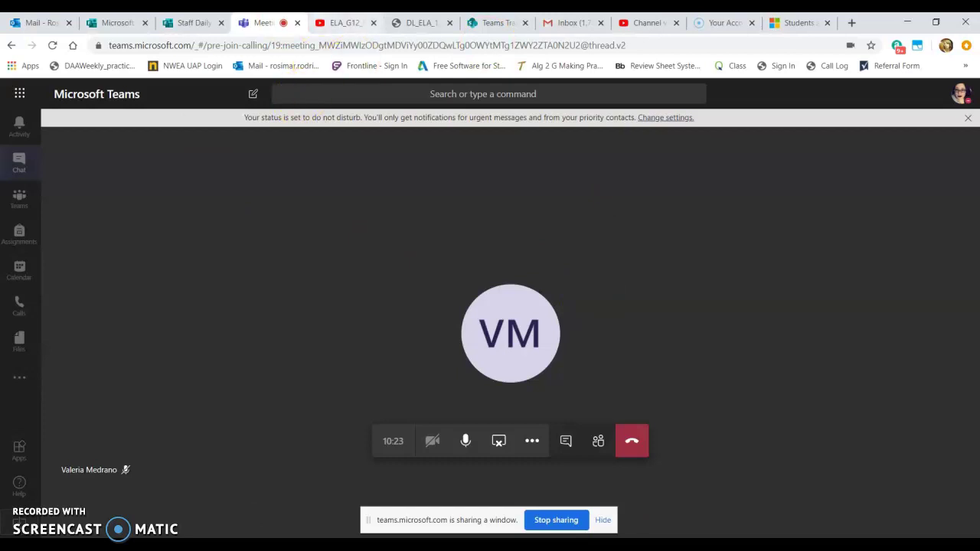
Step: Show the ELA_G12_W2_L6 video and the journal, then return to Teams and stop sharing
{"action": "left_click", "coordinate": [325, 23]}
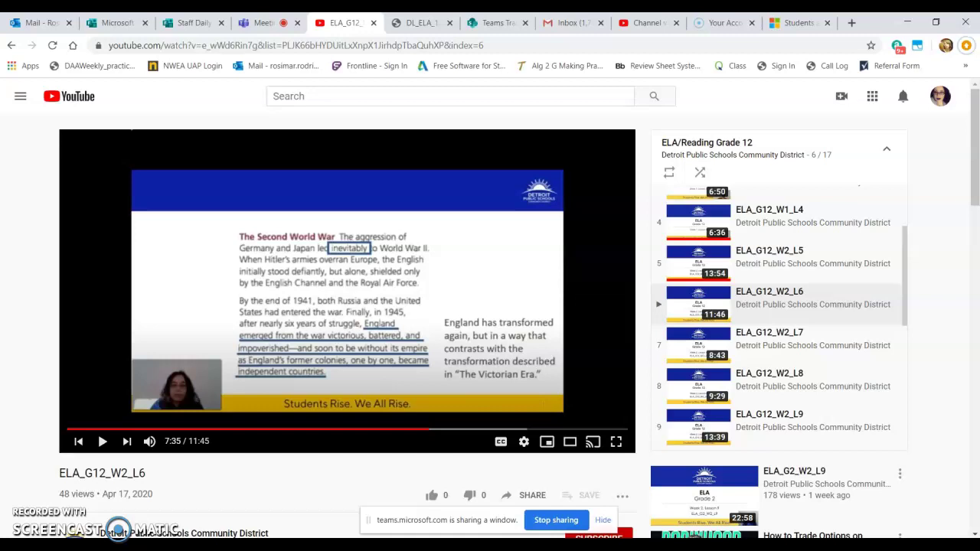
{"action": "key", "text": "alt+Tab"}
{"action": "key", "text": "alt+Tab"}
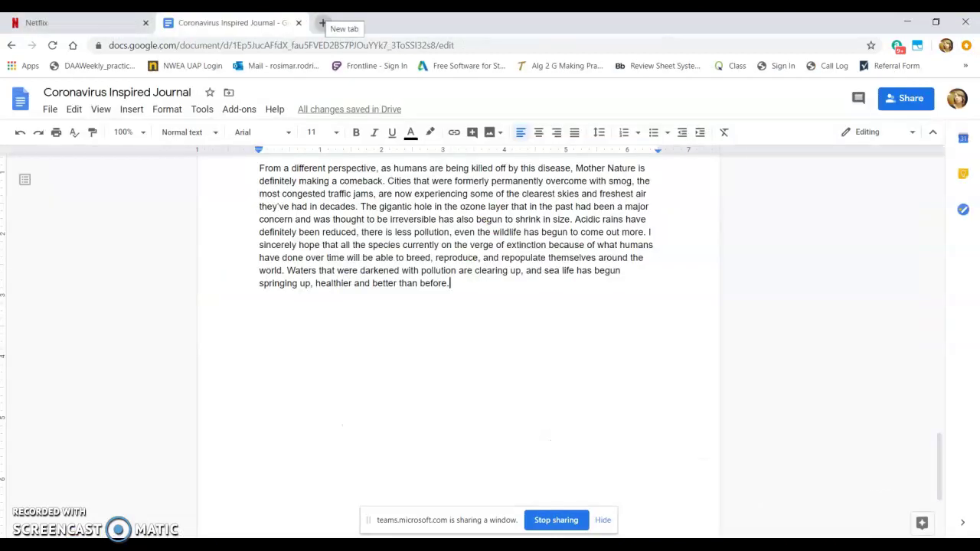
{"action": "key", "text": "alt+Tab"}
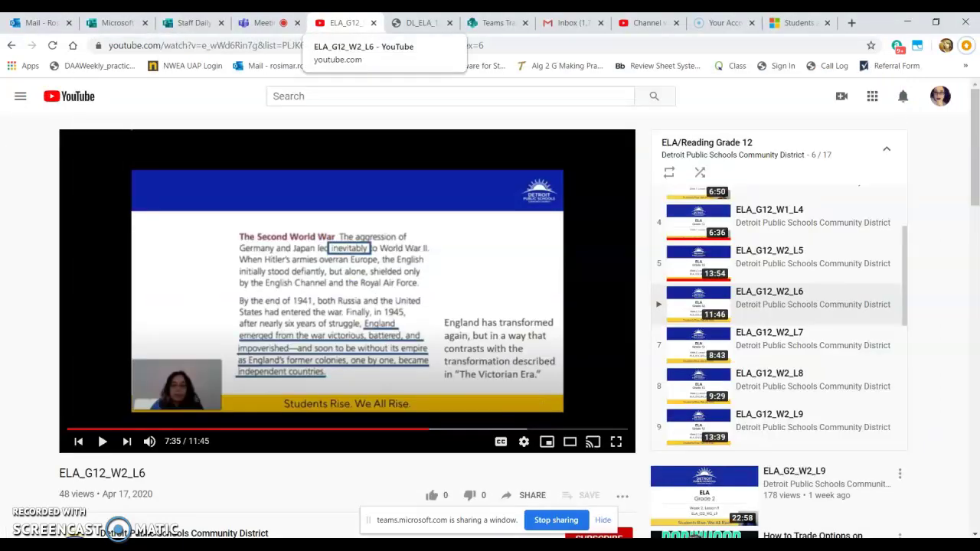
{"action": "left_click", "coordinate": [264, 22]}
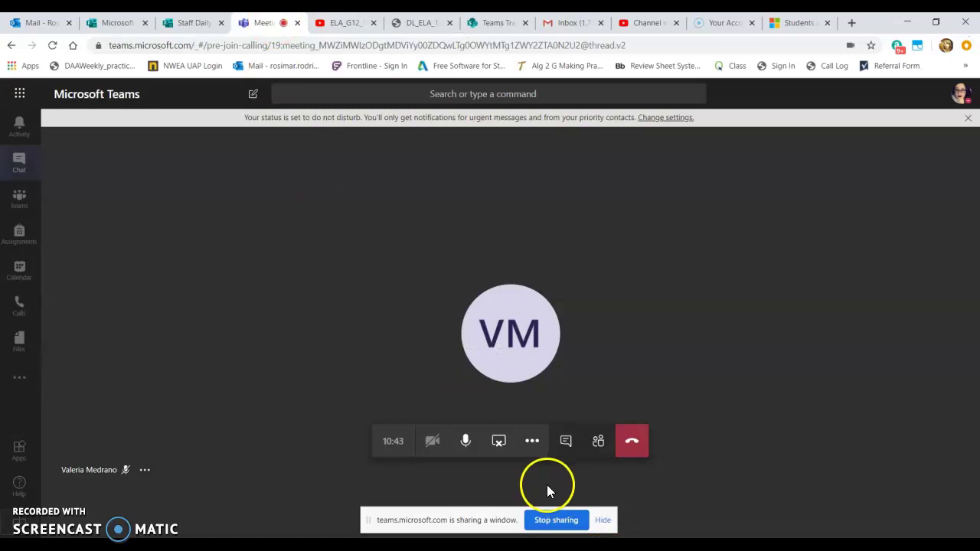
{"action": "left_click", "coordinate": [555, 520]}
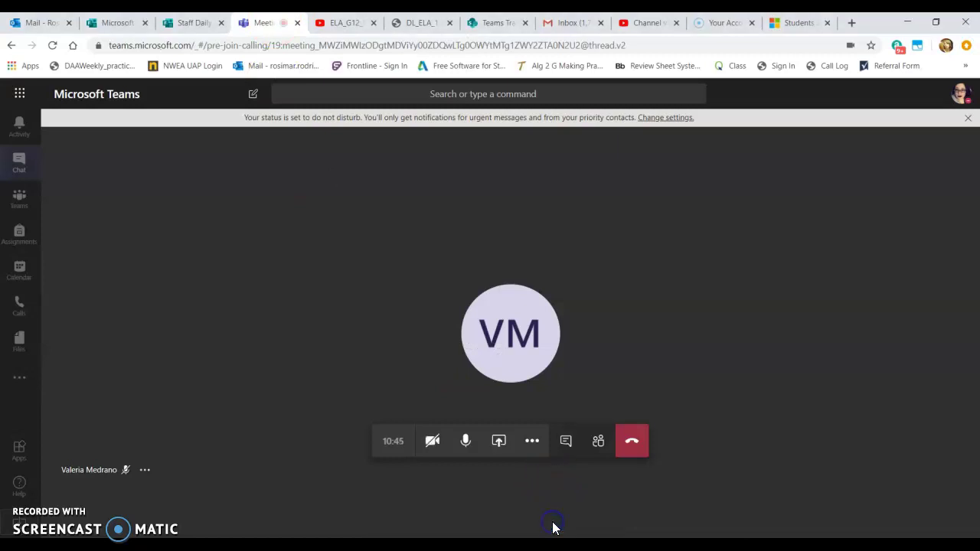
Step: Reopen the share tray and choose Desktop/Window to bring up the Share your screen dialog
{"action": "left_click", "coordinate": [498, 442]}
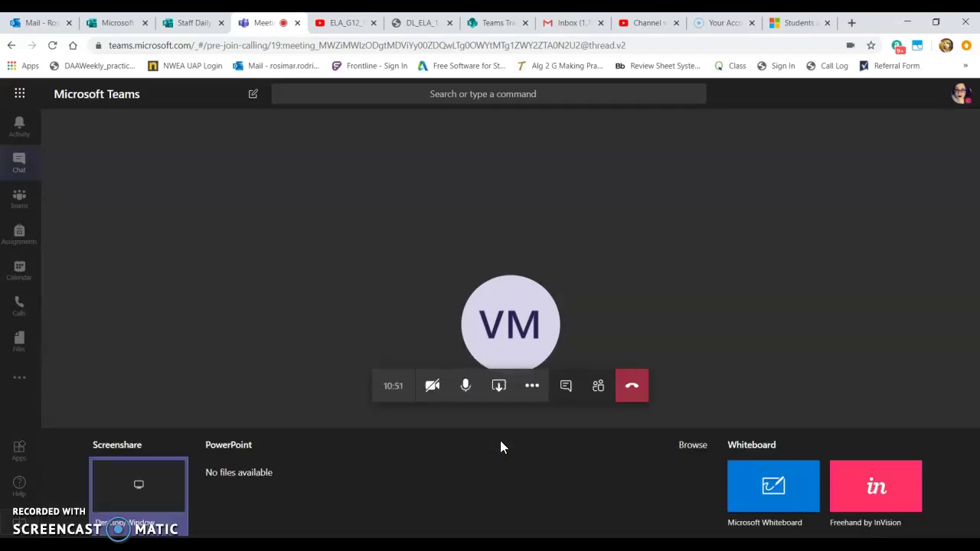
{"action": "left_click", "coordinate": [118, 508]}
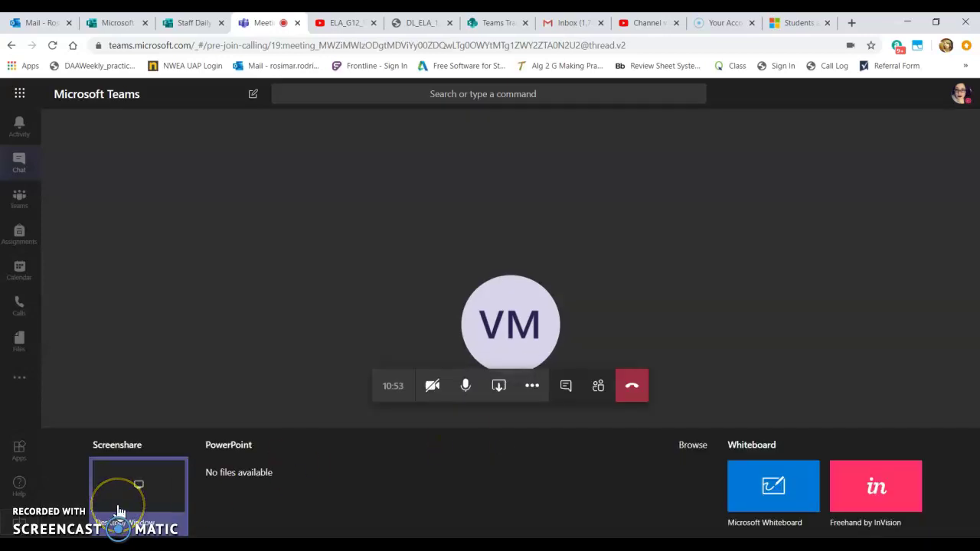
{"action": "left_click", "coordinate": [123, 505]}
{"action": "left_click", "coordinate": [127, 481]}
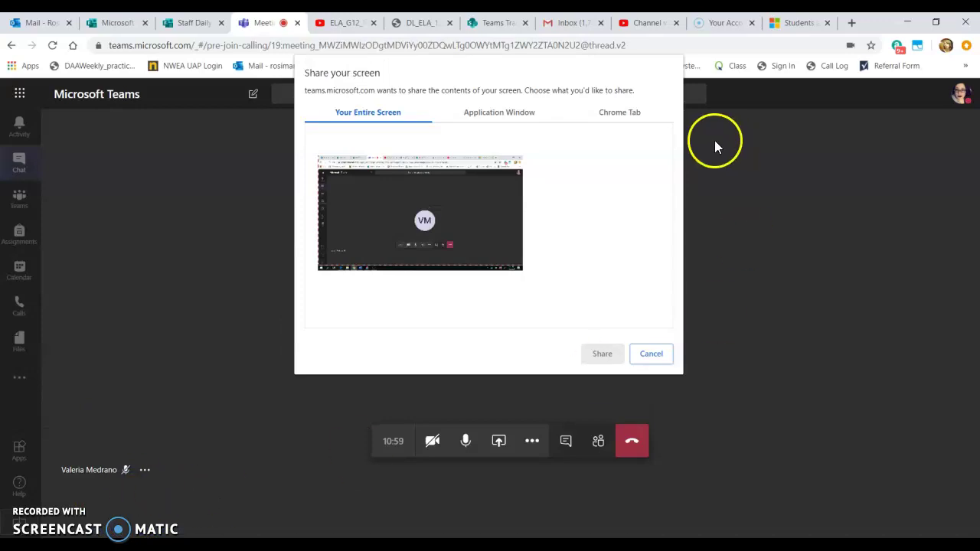
Step: Select the DL_ELA_12.pdf tab on the Chrome Tab page and share it
{"action": "left_click", "coordinate": [632, 115]}
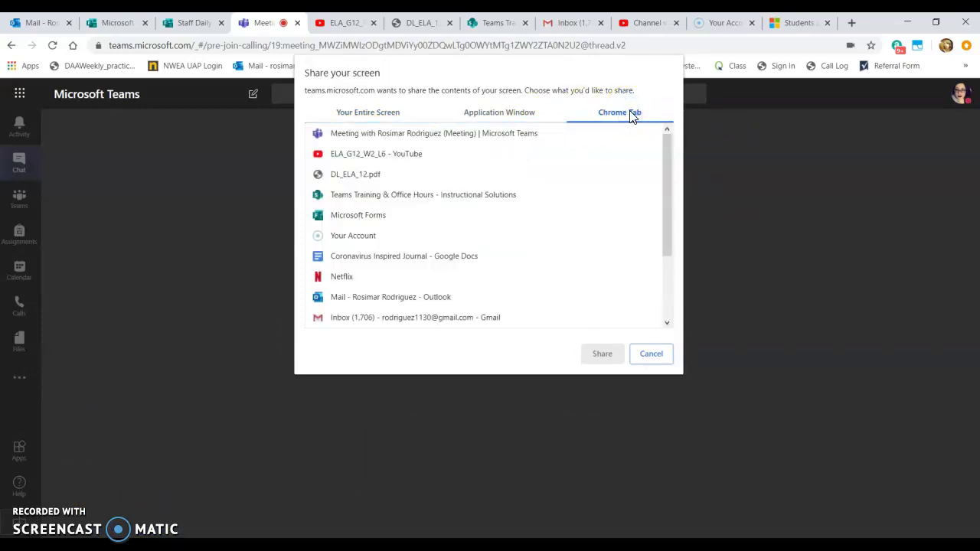
{"action": "left_click", "coordinate": [366, 176]}
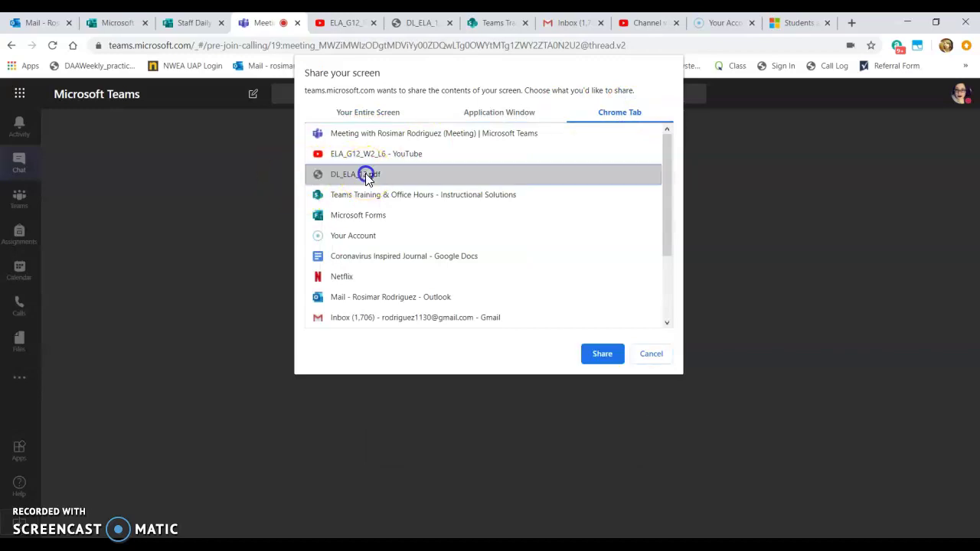
{"action": "left_click", "coordinate": [601, 362]}
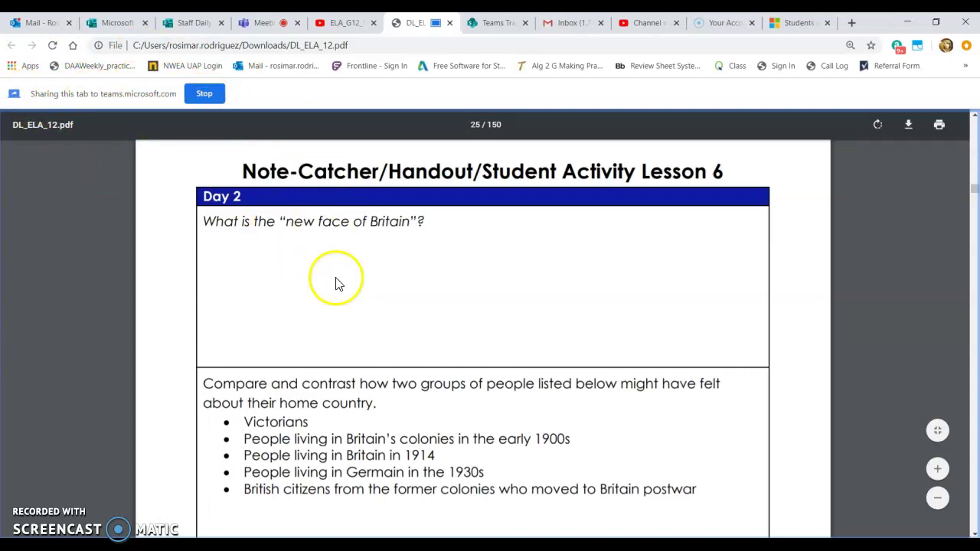
Step: Visit the ELA_G12_W2_L6 video tab, then return to the Teams meeting tab
{"action": "left_click", "coordinate": [337, 23]}
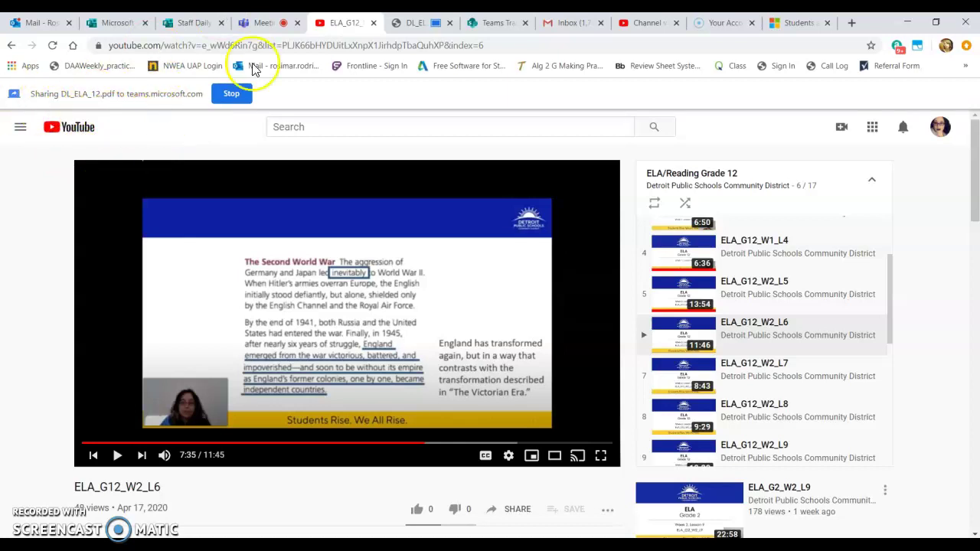
{"action": "left_click", "coordinate": [261, 25]}
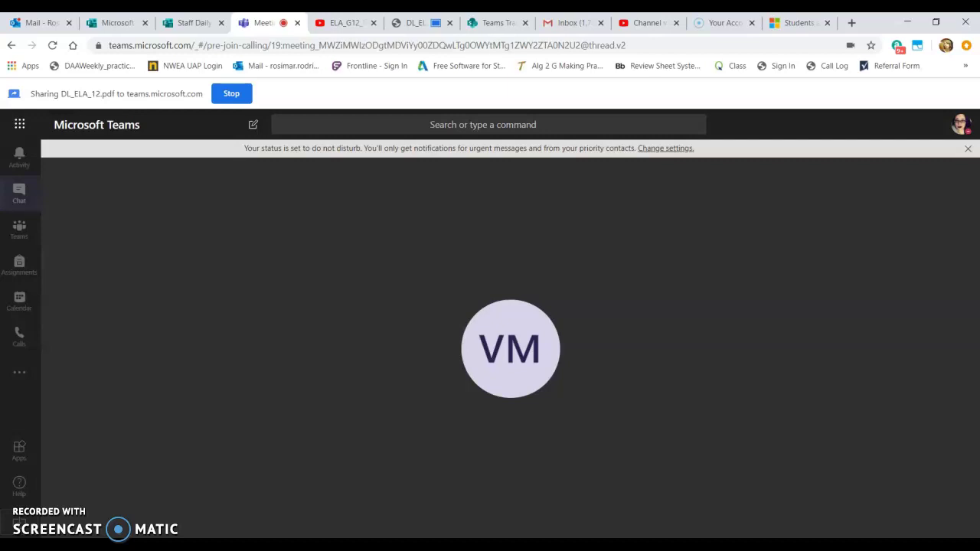
{"action": "mouse_move", "coordinate": [258, 38]}
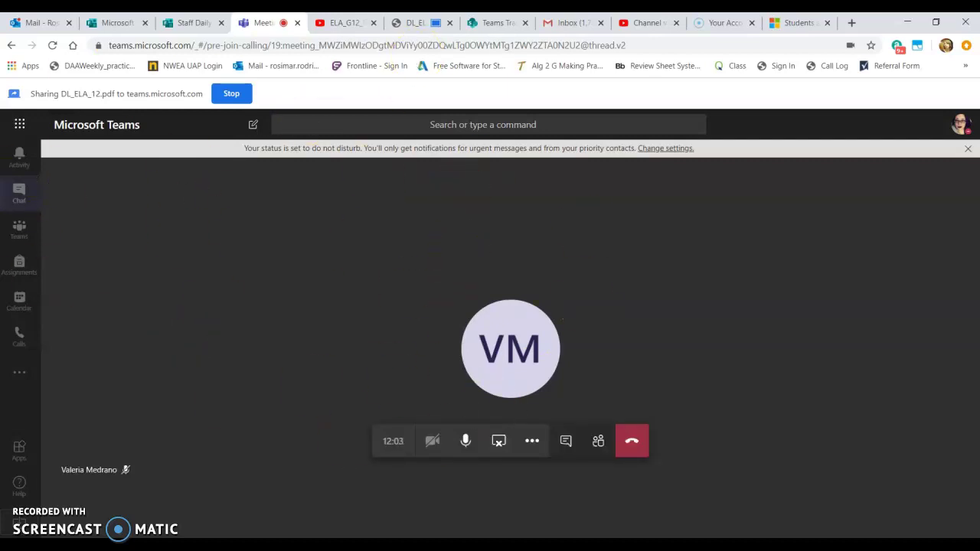
{"action": "key", "text": "ctrl+Tab"}
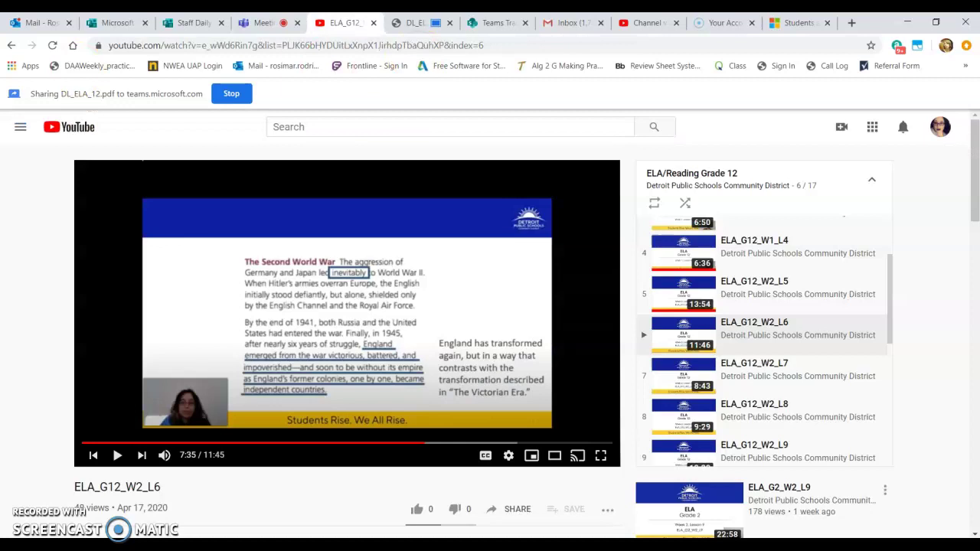
{"action": "key", "text": "ctrl+Tab"}
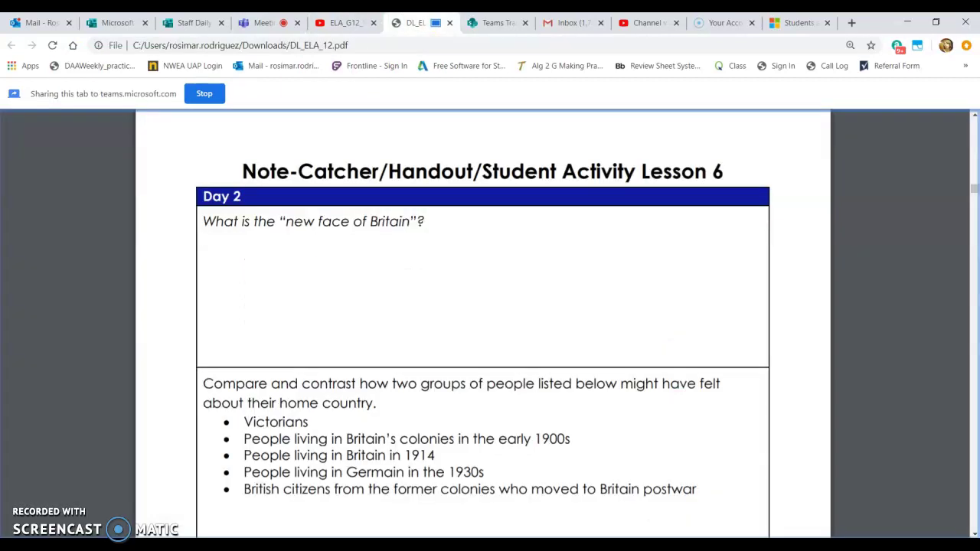
{"action": "left_click", "coordinate": [268, 25]}
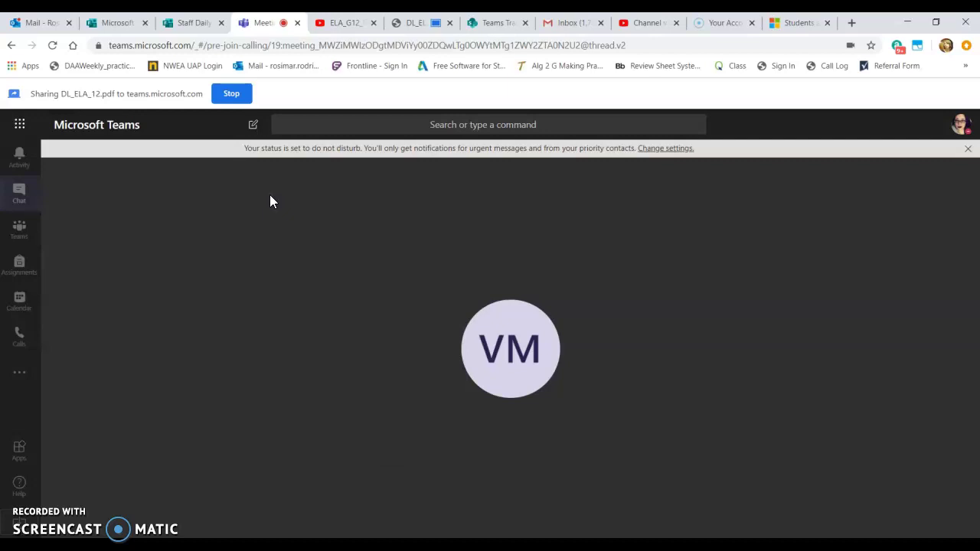
{"action": "left_click", "coordinate": [414, 22]}
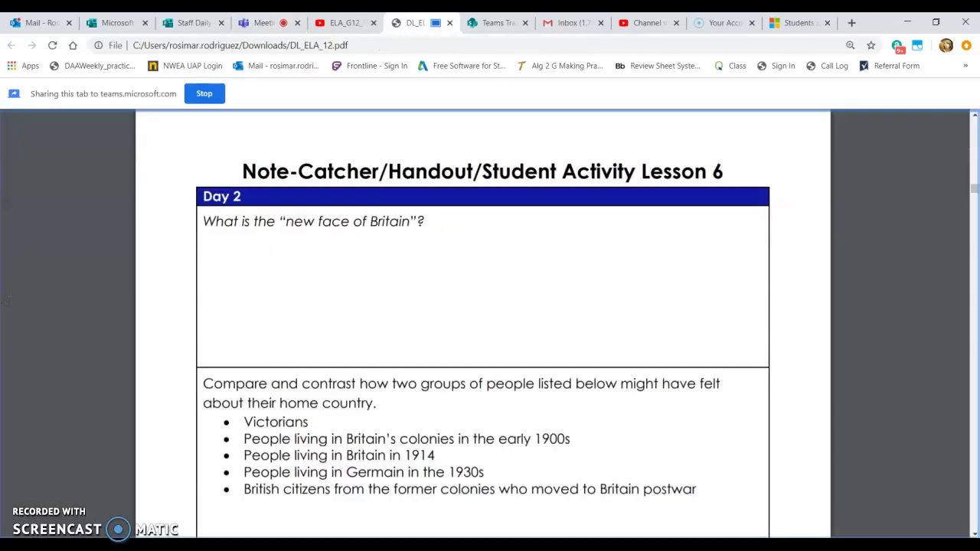
{"action": "left_click", "coordinate": [261, 22]}
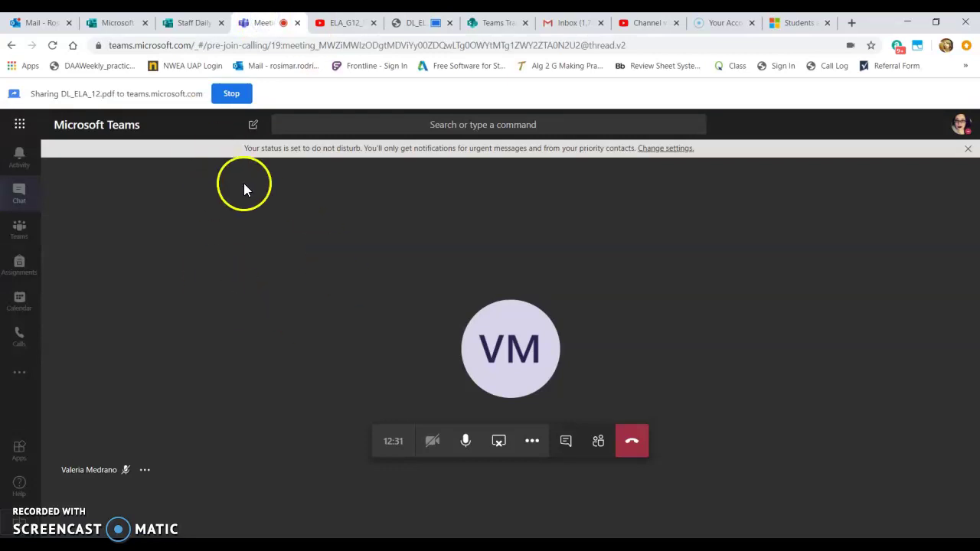